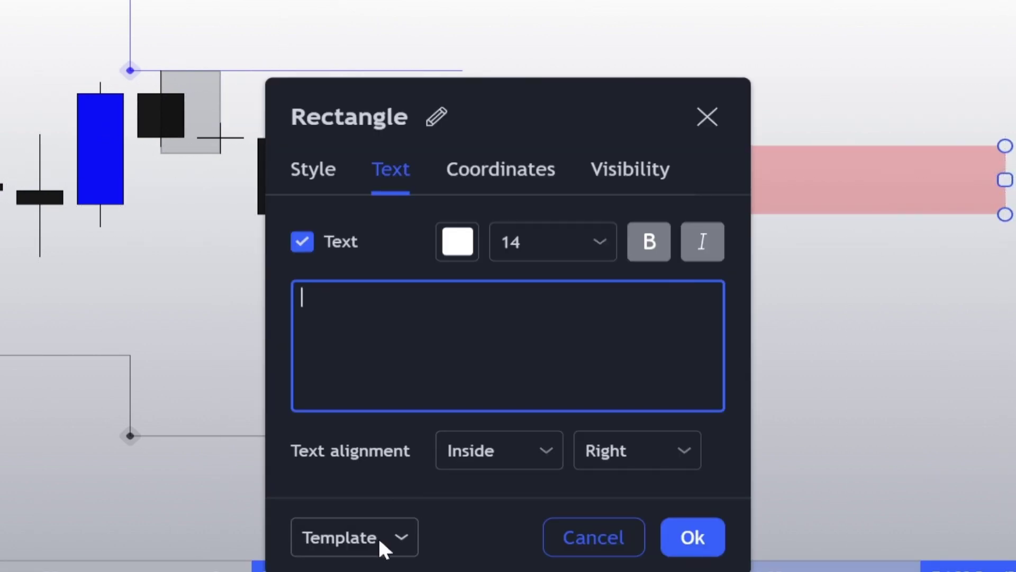
- Apply the saved 4H ZONE text template to the pink zone rectangle
click(384, 547)
click(341, 270)
click(693, 538)
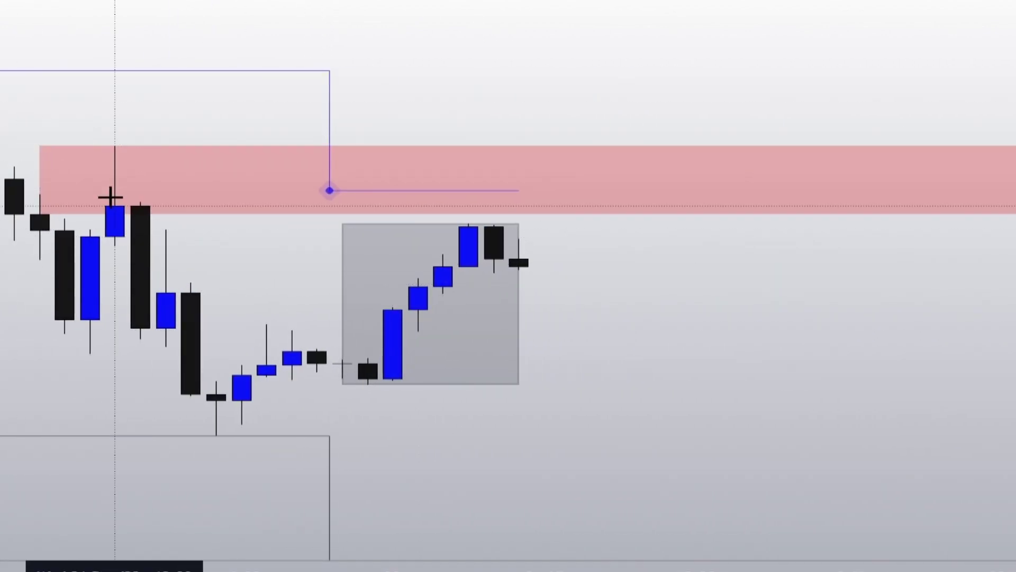
- Draw a red rectangle across the chart and label it 1H UNMITIGATED ORDER BLOCK
drag(113, 176, 921, 191)
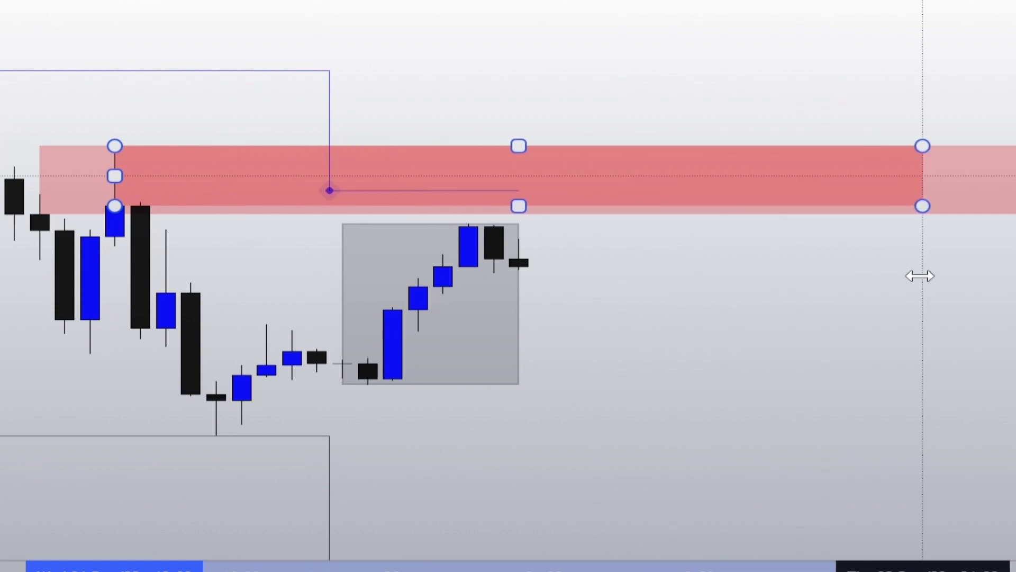
double_click(921, 175)
click(333, 517)
click(431, 198)
click(691, 535)
click(833, 409)
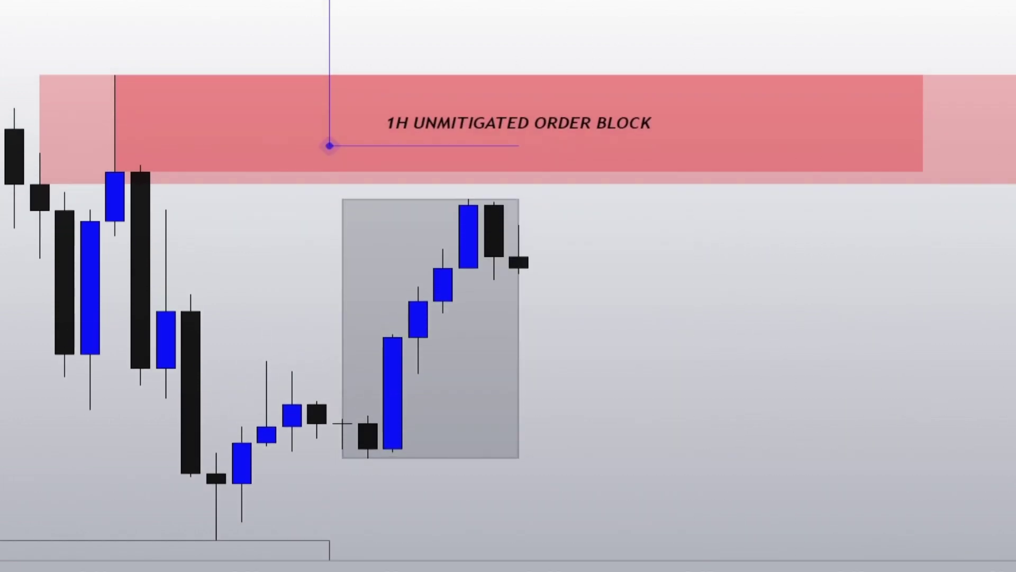
scroll(834, 409, up, 3)
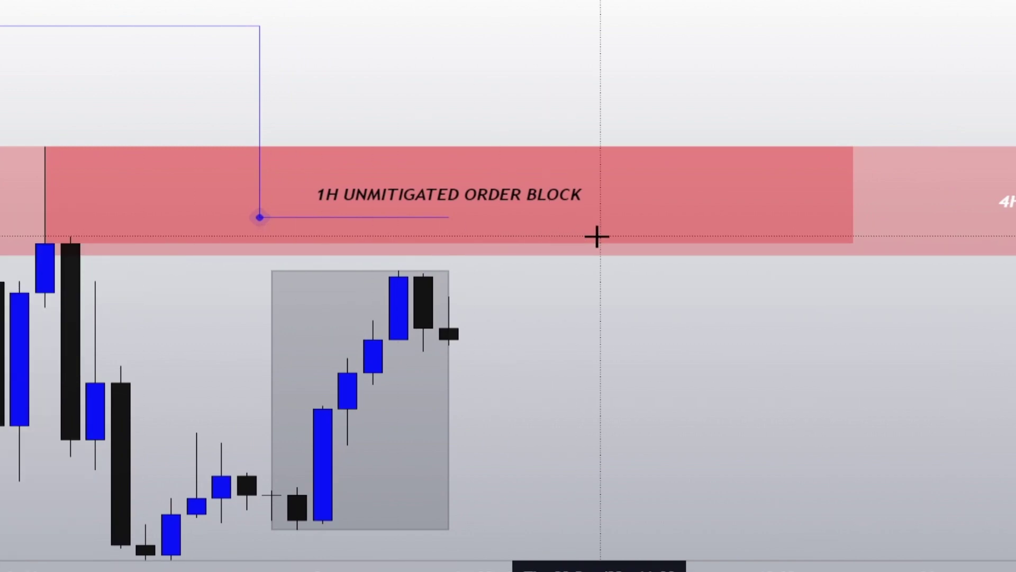
- Switch to a lower timeframe with key 5 and place a short position at the order block
key(5)
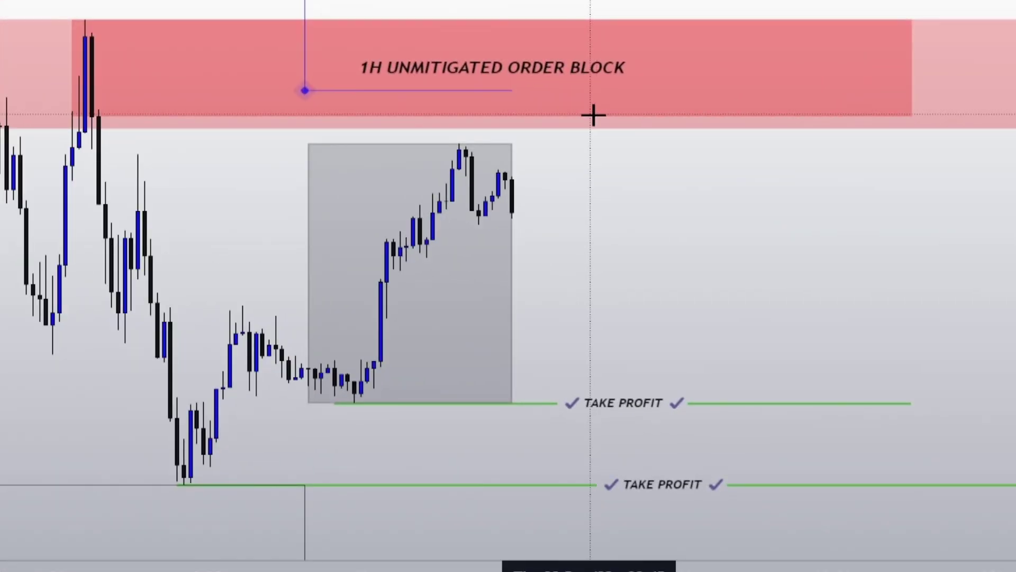
click(593, 116)
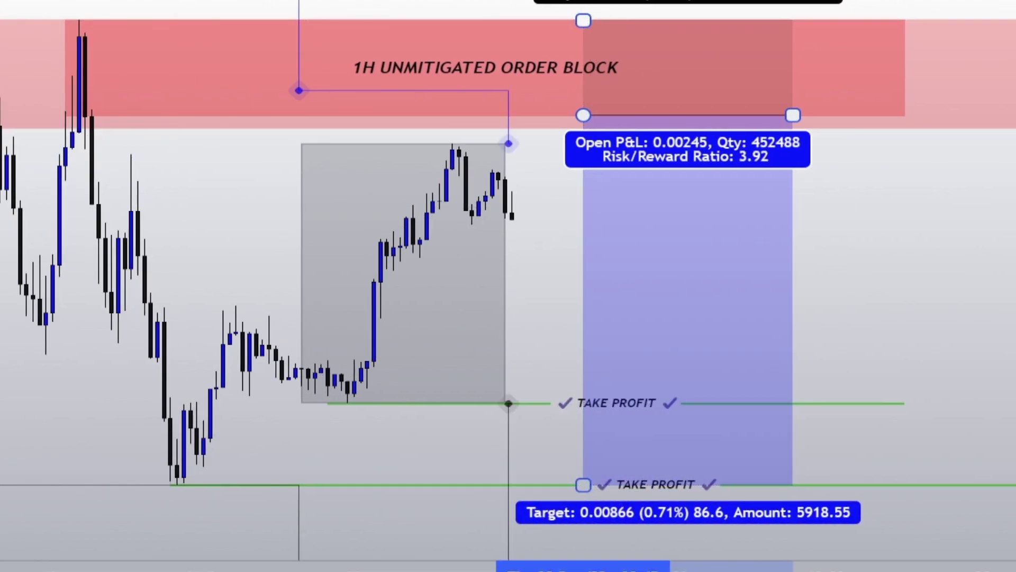
click(848, 369)
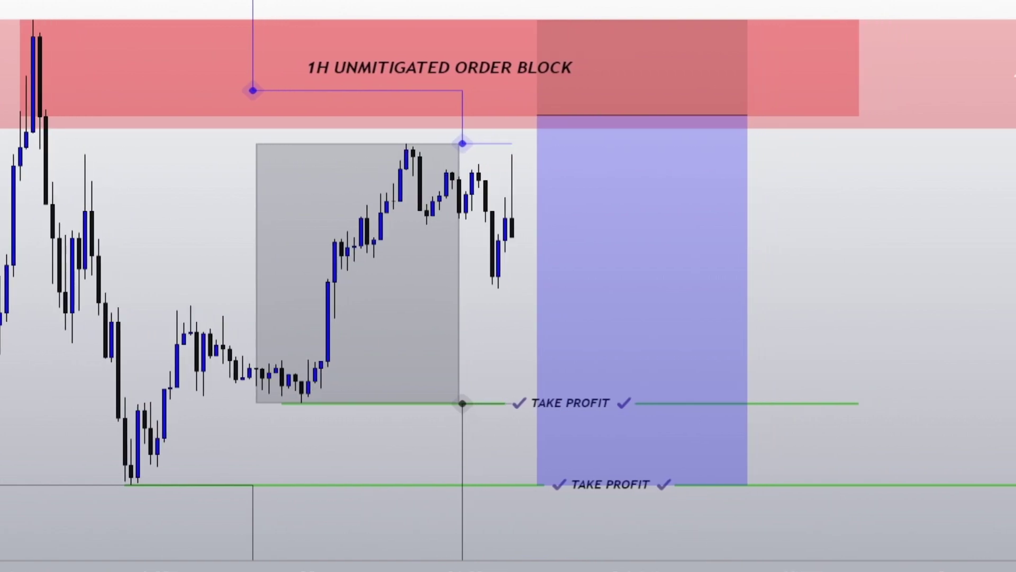